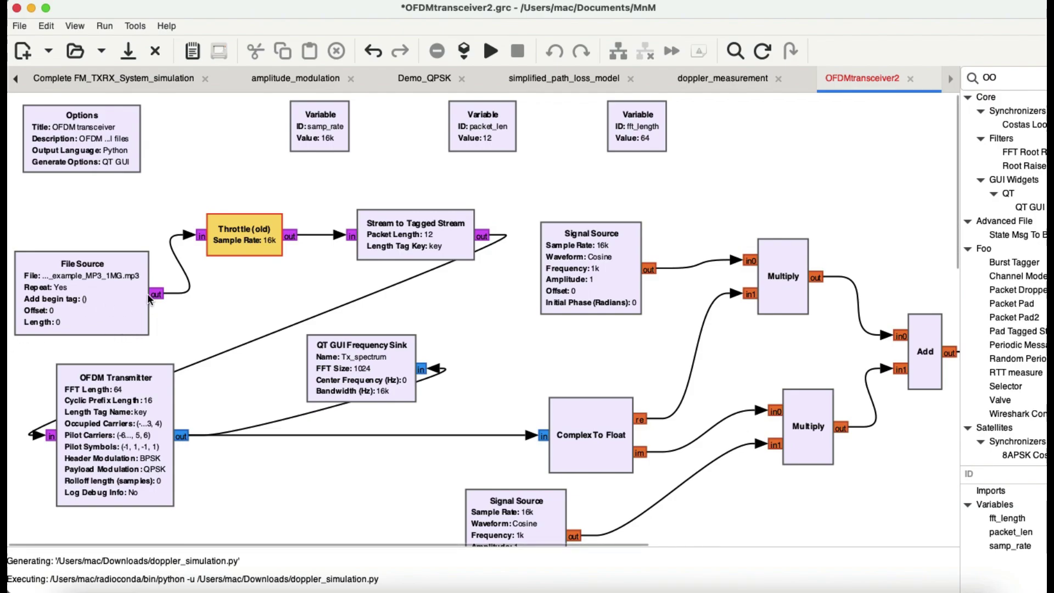
# Review the File Source block's properties and move the Stream to Tagged Stream block slightly higher in the flowgraph
pyautogui.doubleClick(124, 295)
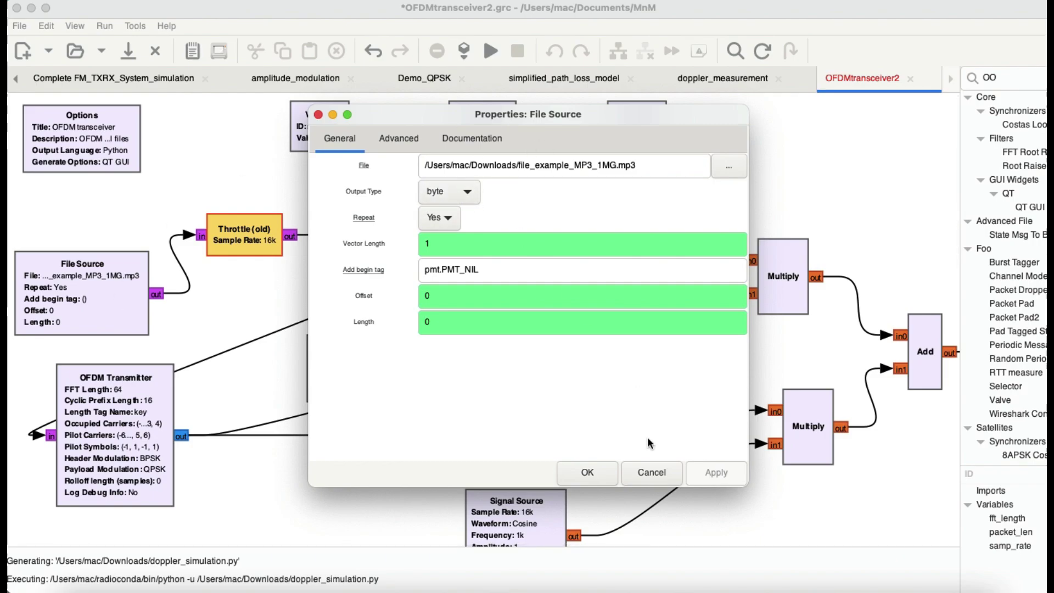
pyautogui.click(591, 472)
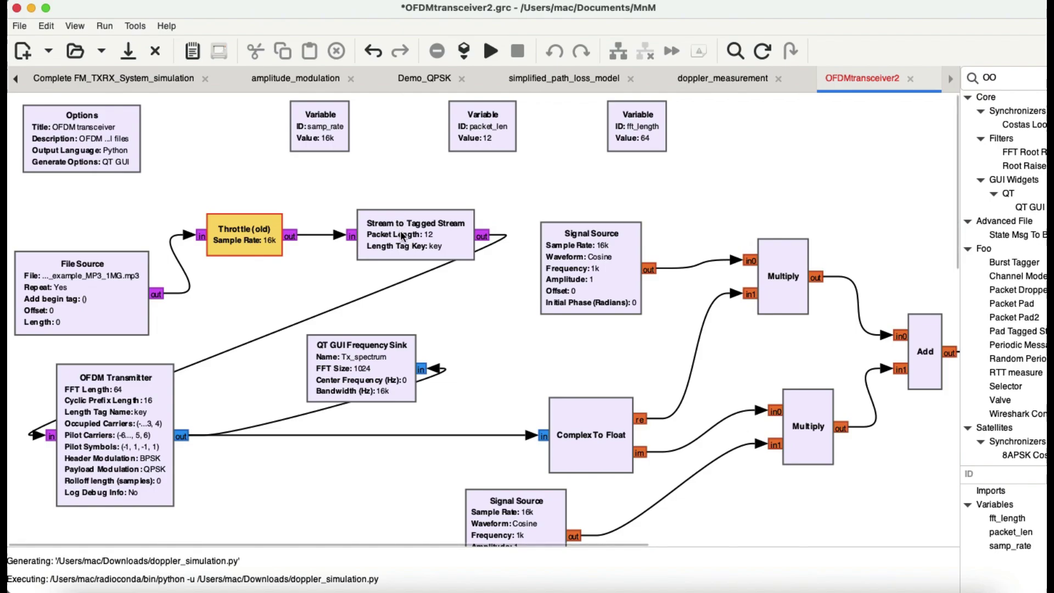
pyautogui.moveTo(410, 242); pyautogui.dragTo(388, 207)
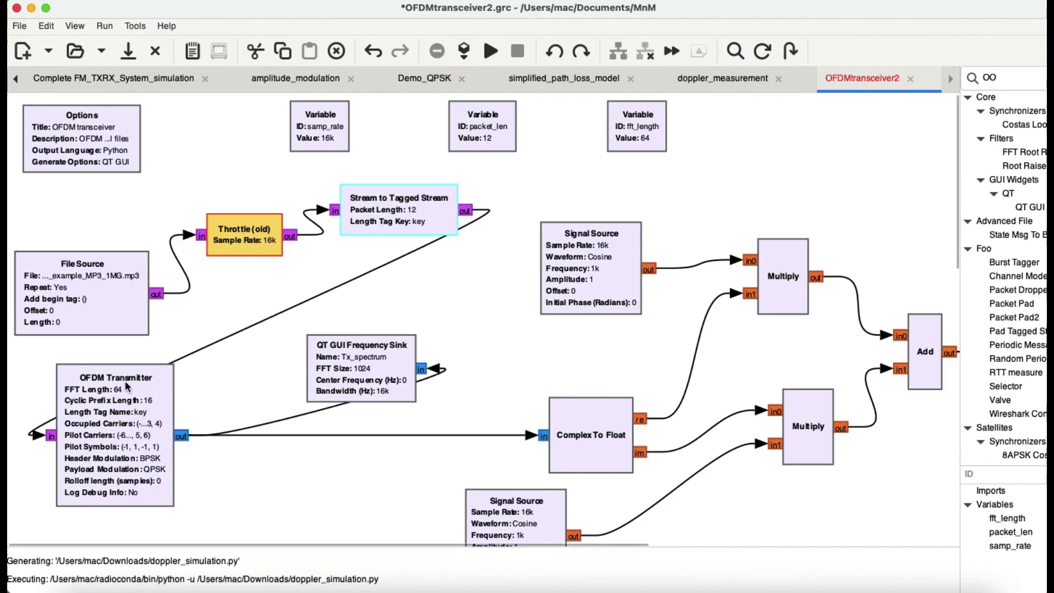
# Examine the OFDM Transmitter's properties, including FFT length, cyclic prefix, length tag name, carriers and pilot symbols, keeping the connected blocks in view
pyautogui.click(127, 434)
pyautogui.doubleClick(126, 433)
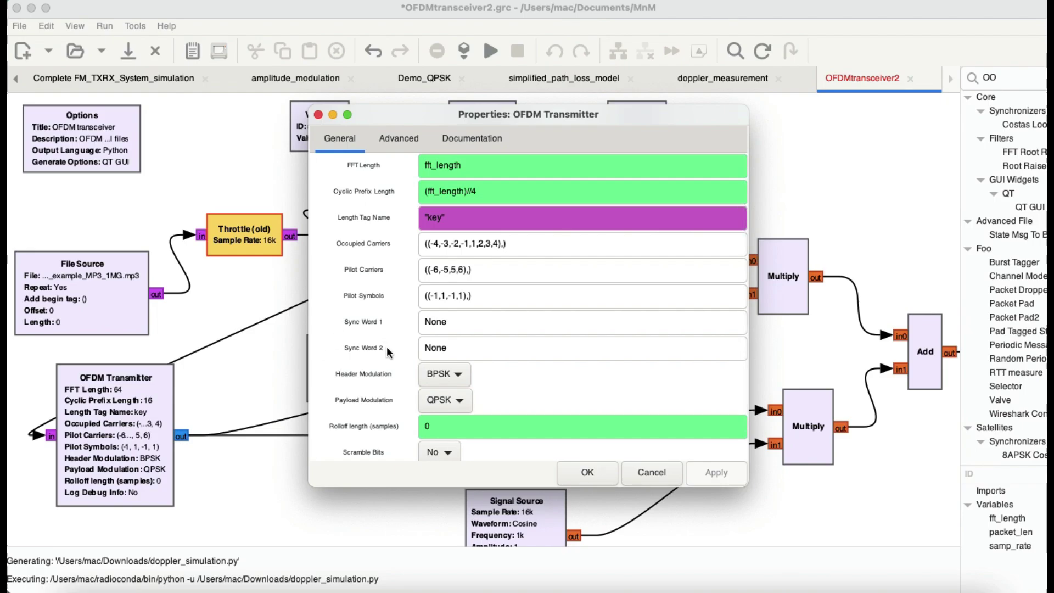
pyautogui.moveTo(492, 111); pyautogui.dragTo(531, 196)
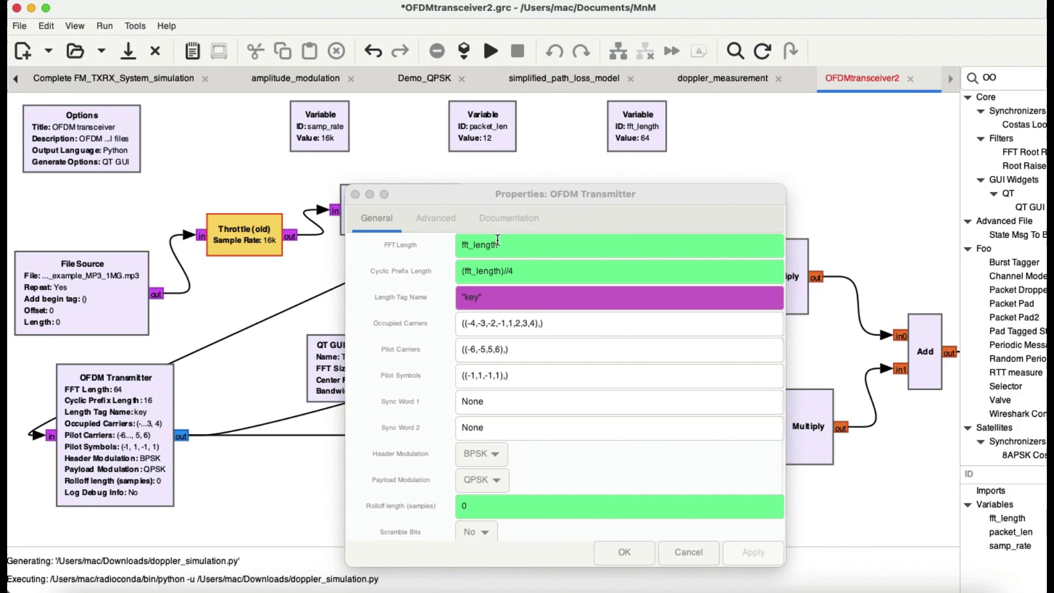
pyautogui.click(511, 252)
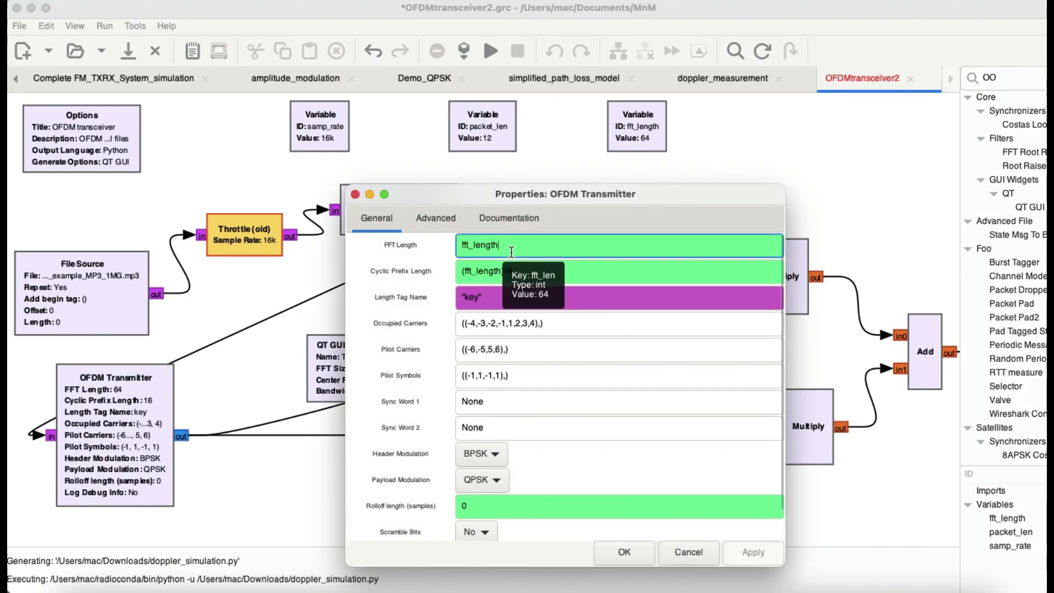
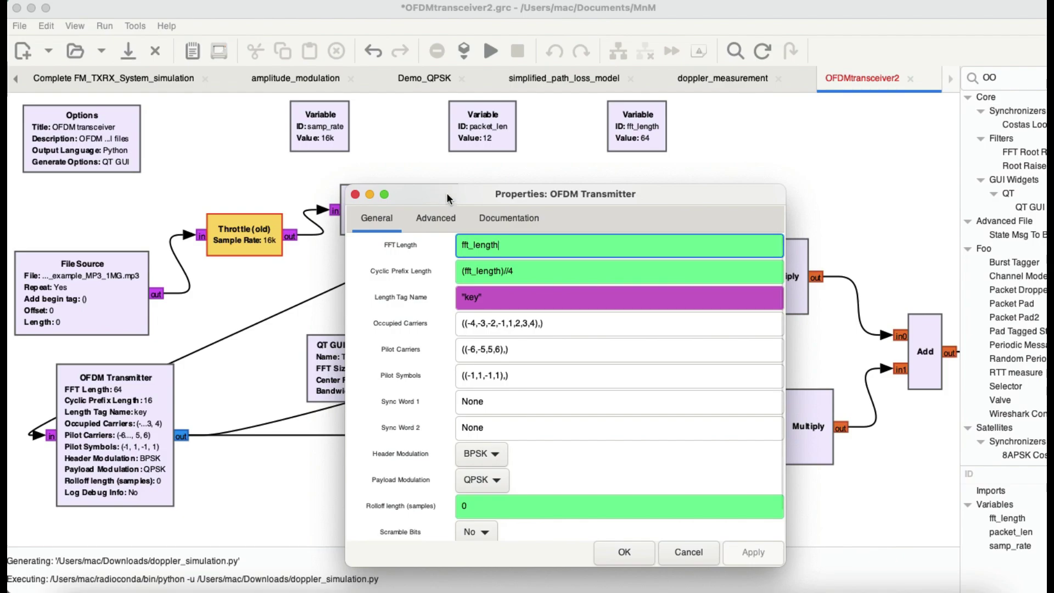
pyautogui.moveTo(463, 193); pyautogui.dragTo(552, 284)
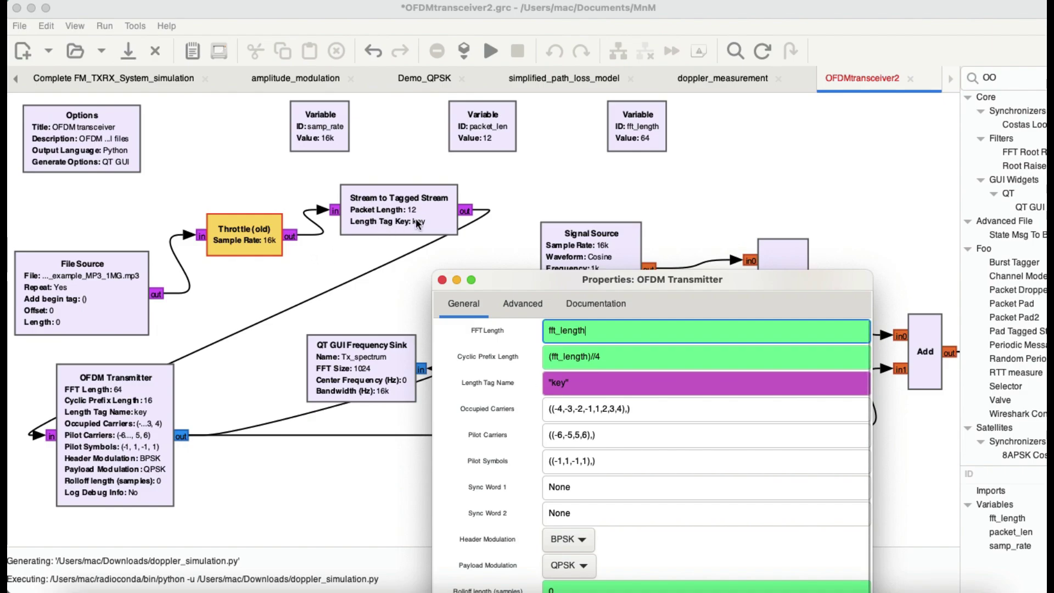
pyautogui.moveTo(555, 282); pyautogui.dragTo(588, 190)
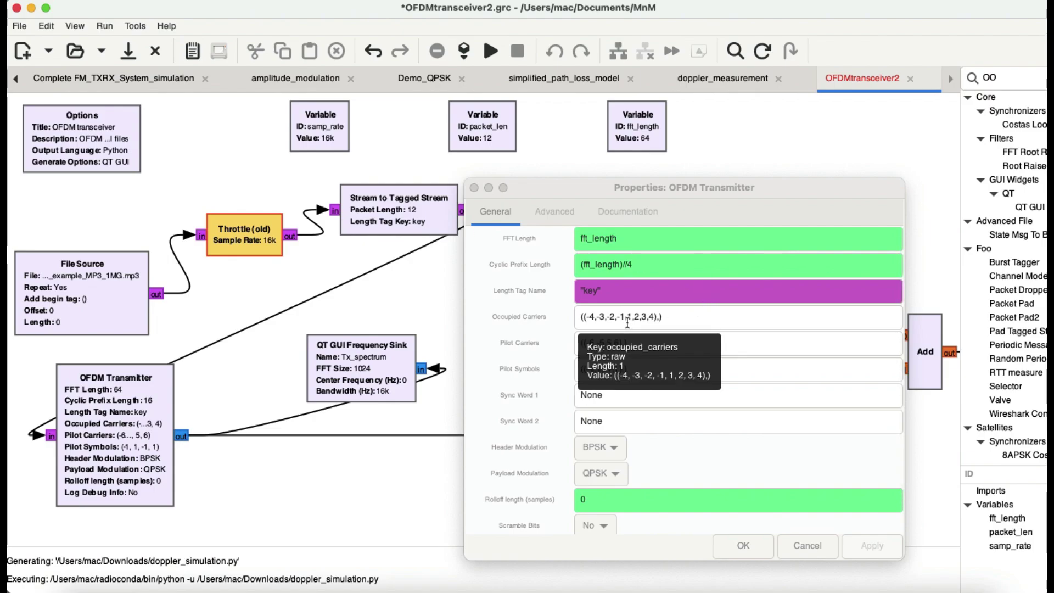
pyautogui.click(667, 190)
pyautogui.moveTo(667, 190); pyautogui.dragTo(610, 179)
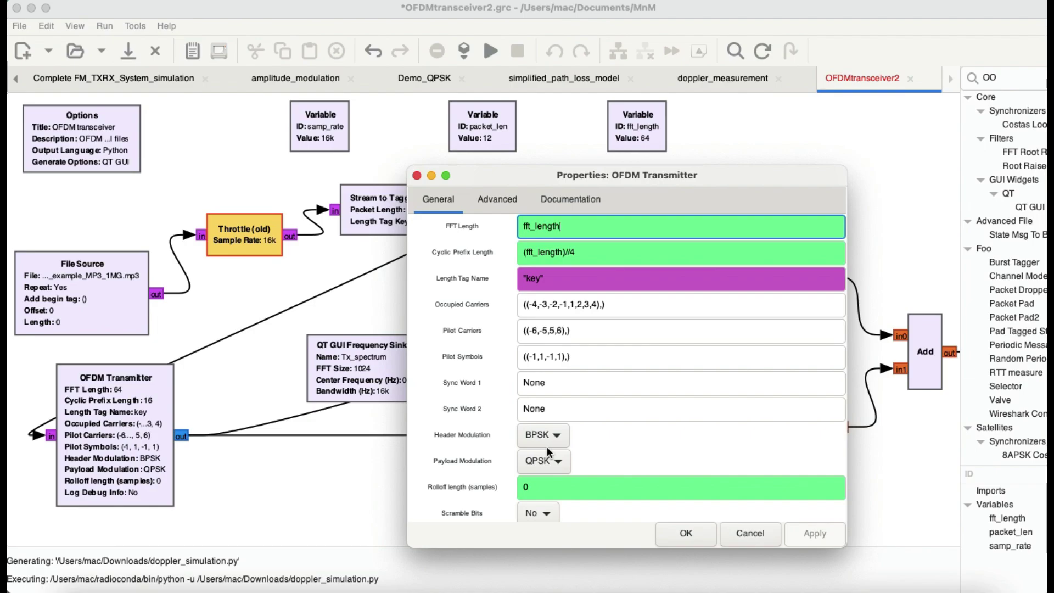
# Choose QPSK as the OFDM Transmitter's payload modulation and accept its properties
pyautogui.click(558, 462)
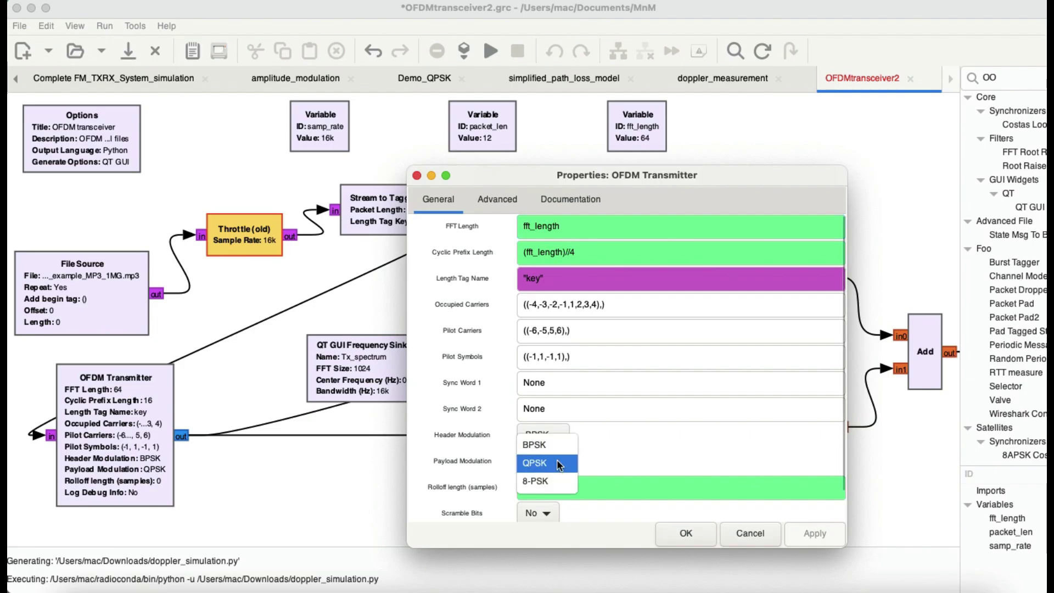
pyautogui.click(559, 463)
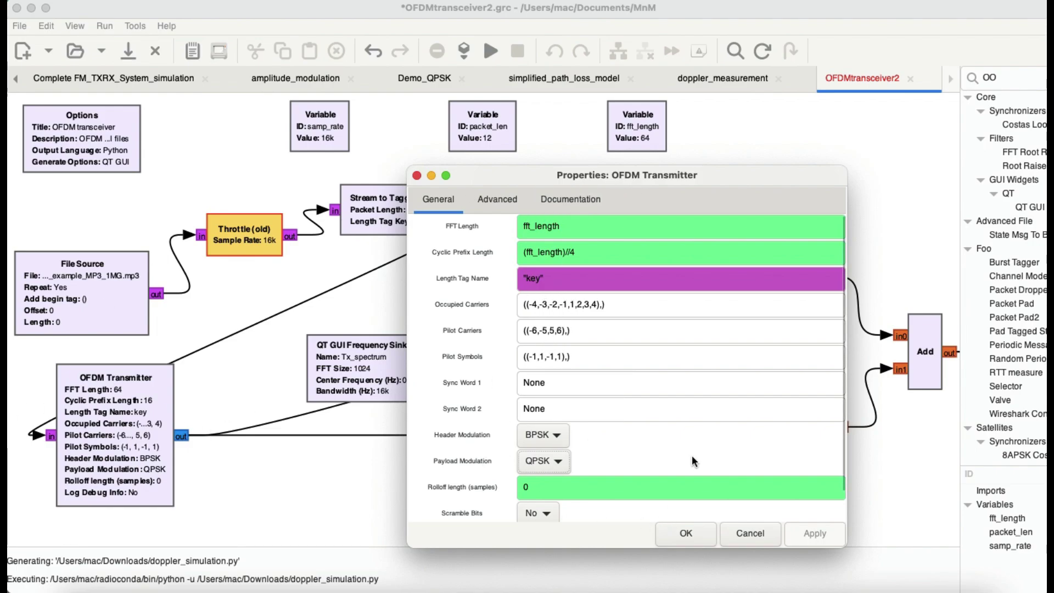
pyautogui.click(680, 532)
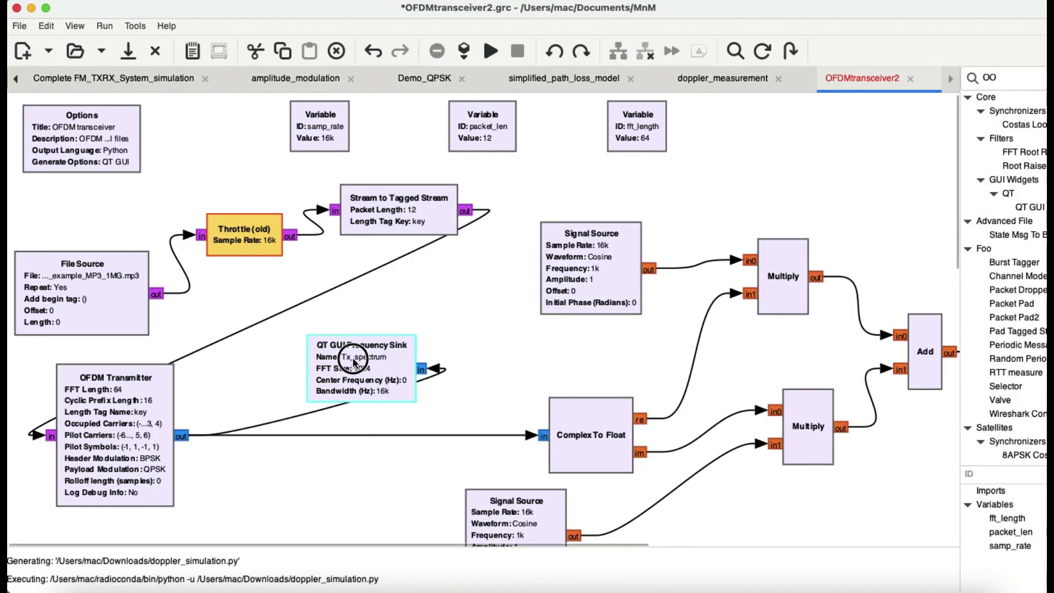
# Reposition the Tx_spectrum frequency sink, the Complex To Float block and the transmitter's lower Signal Source to tidy the layout
pyautogui.moveTo(355, 362); pyautogui.dragTo(339, 303)
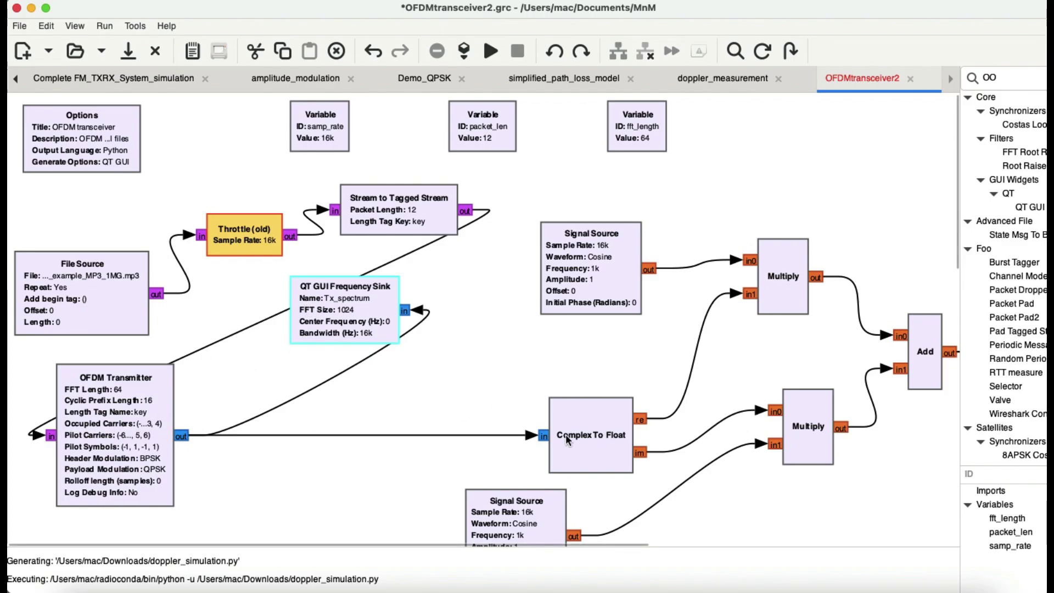
pyautogui.moveTo(574, 439); pyautogui.dragTo(512, 397)
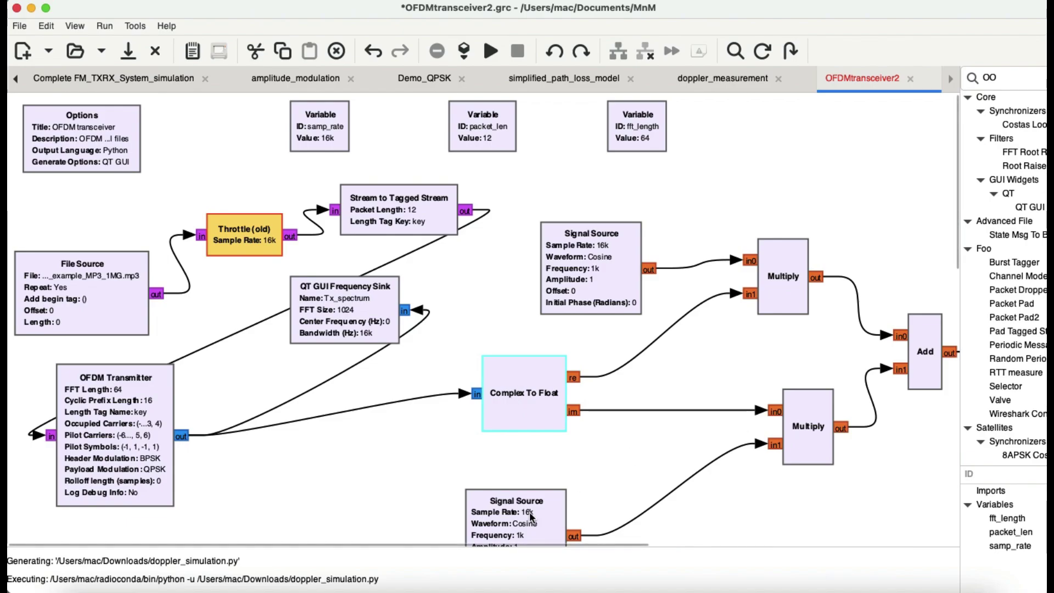
pyautogui.click(548, 510)
pyautogui.scroll(-2, 551, 498)
pyautogui.moveTo(551, 497); pyautogui.dragTo(618, 456)
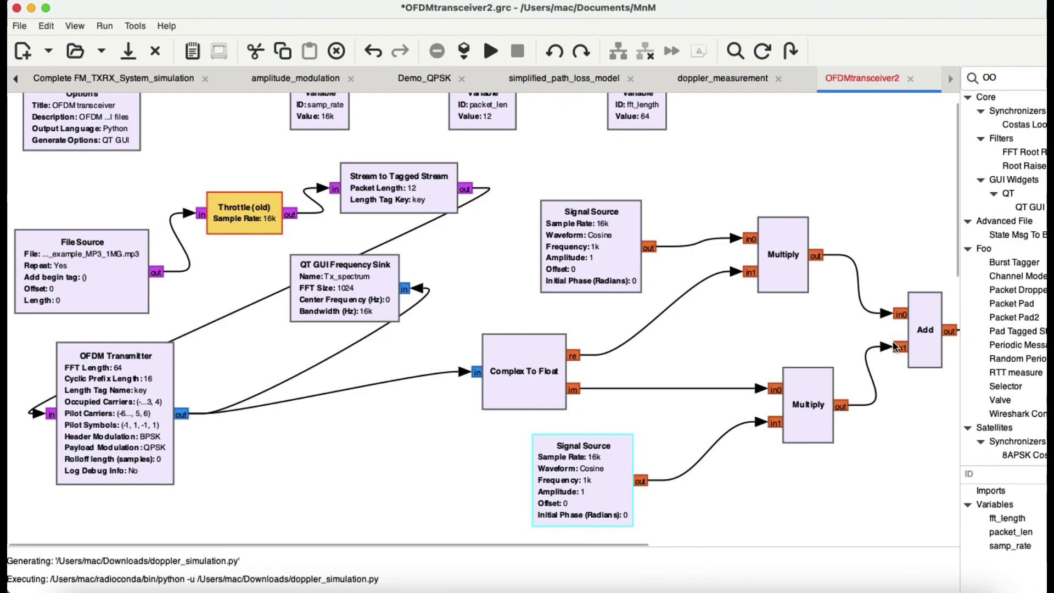
# Check the transmitter's lower Multiply block properties and move the block directly beneath the upper Multiply
pyautogui.doubleClick(809, 404)
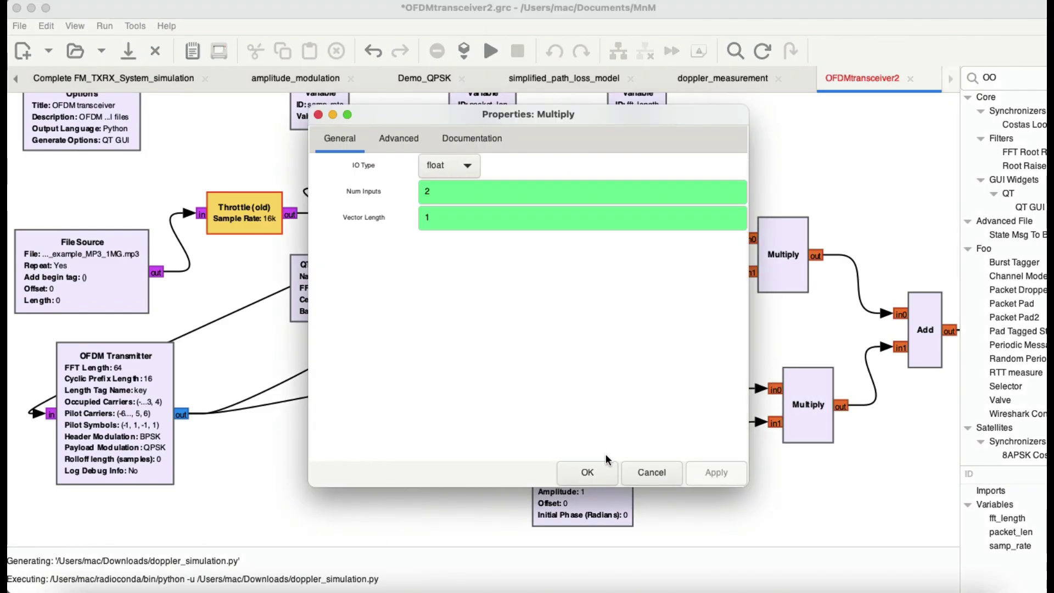
pyautogui.click(593, 471)
pyautogui.click(815, 385)
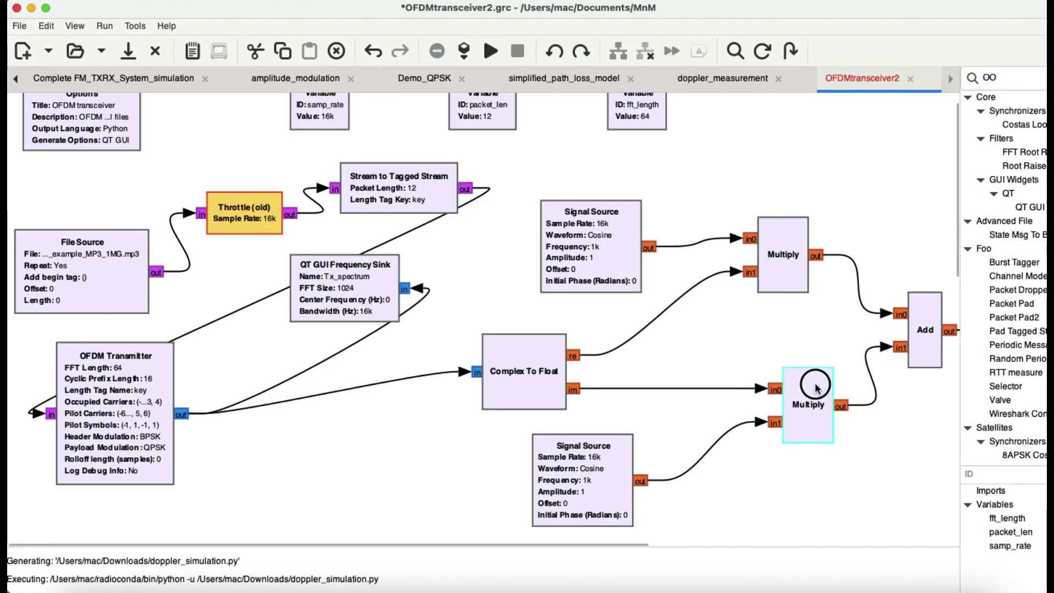
pyautogui.moveTo(815, 385); pyautogui.dragTo(789, 351)
# Rearrange the receiver section by moving its lower Multiply, lower Signal Source and Float To Complex blocks closer to the other blocks
pyautogui.hscroll(5, 790, 352)
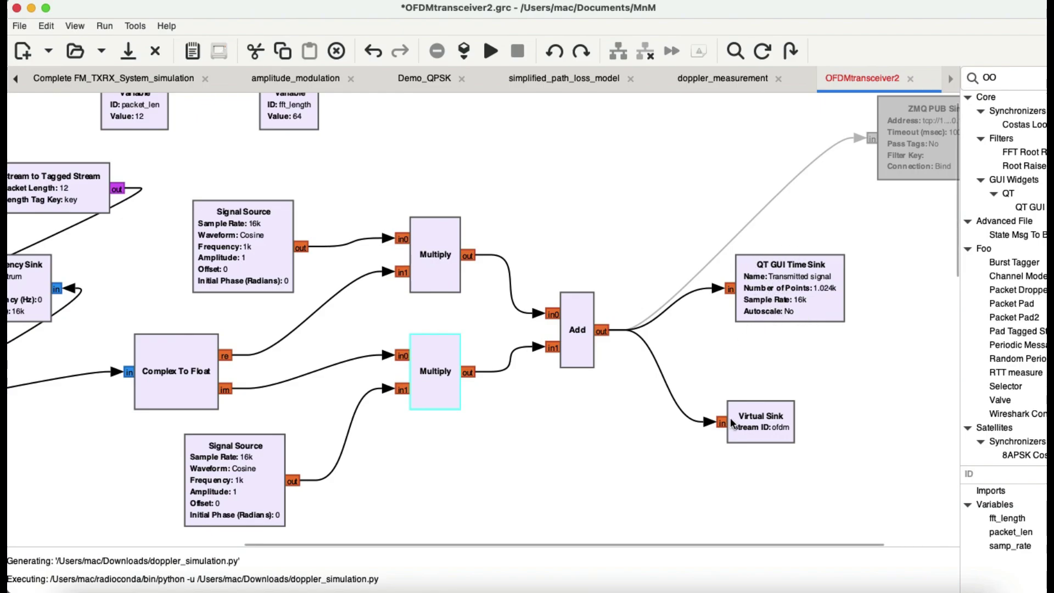
pyautogui.hscroll(-3, 758, 422)
pyautogui.scroll(-10, 758, 422)
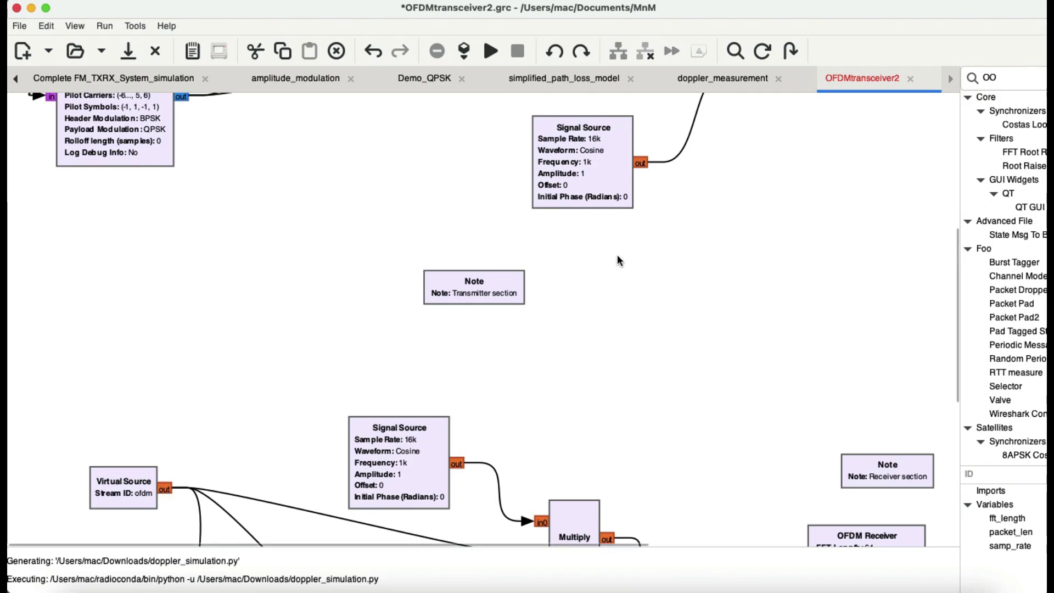
pyautogui.scroll(-5, 617, 254)
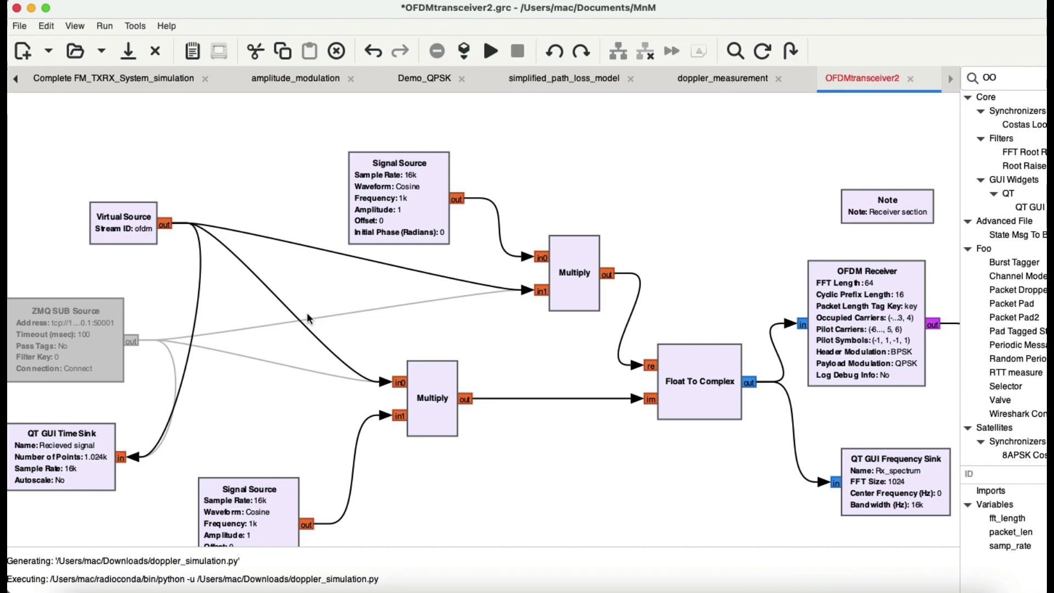
pyautogui.scroll(10, 307, 312)
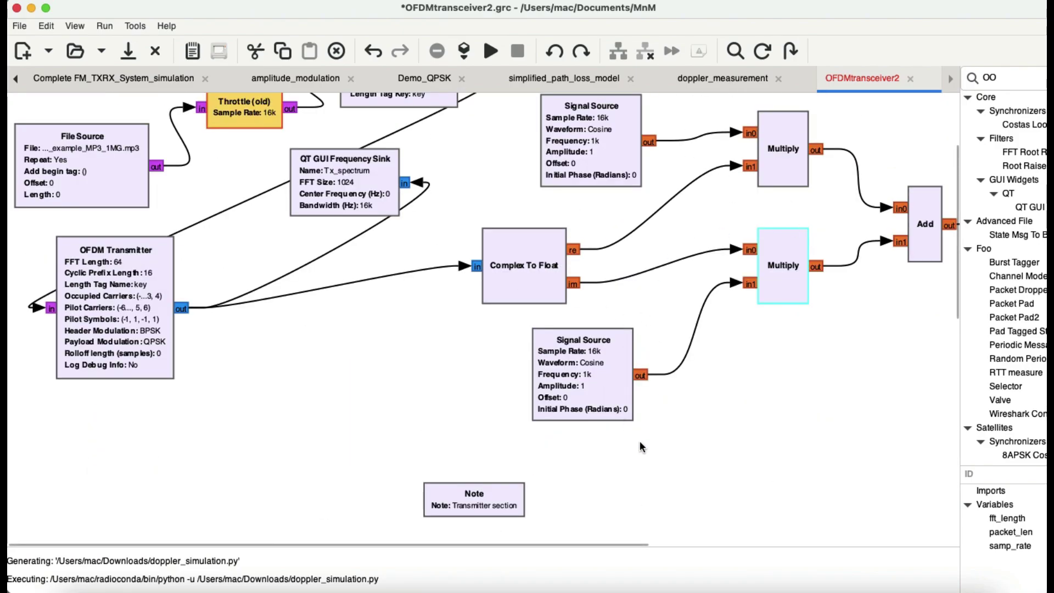
pyautogui.scroll(-10, 645, 446)
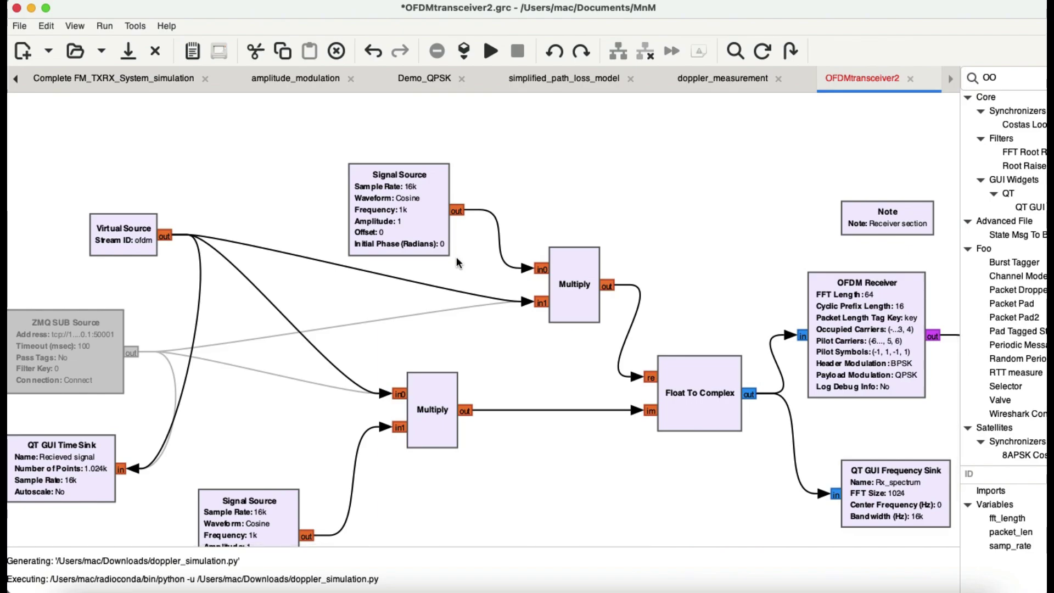
pyautogui.moveTo(429, 419); pyautogui.dragTo(453, 372)
pyautogui.click(258, 510)
pyautogui.moveTo(258, 510); pyautogui.dragTo(300, 436)
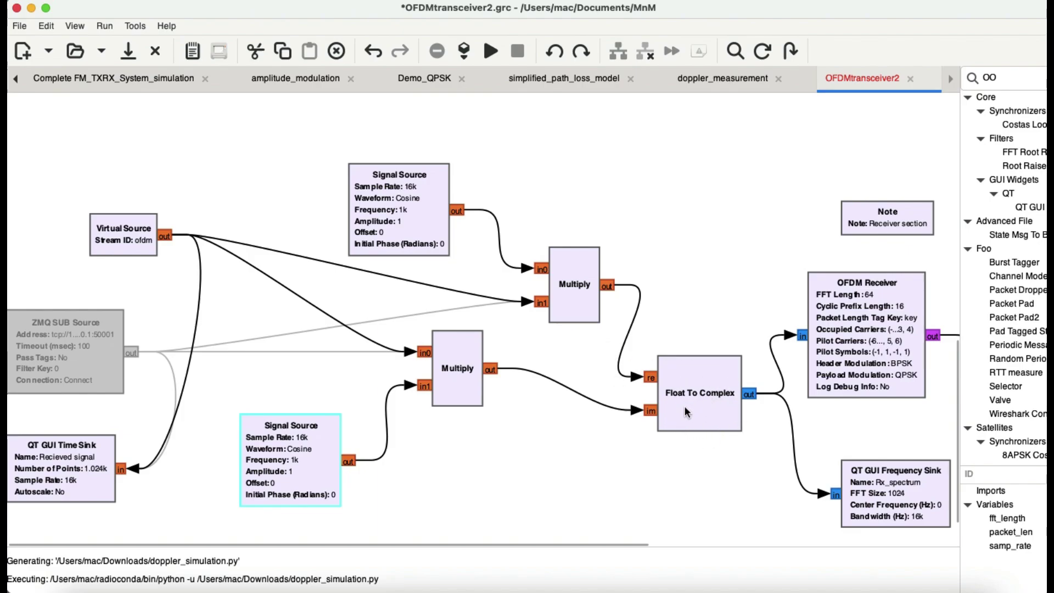
pyautogui.moveTo(707, 414); pyautogui.dragTo(674, 406)
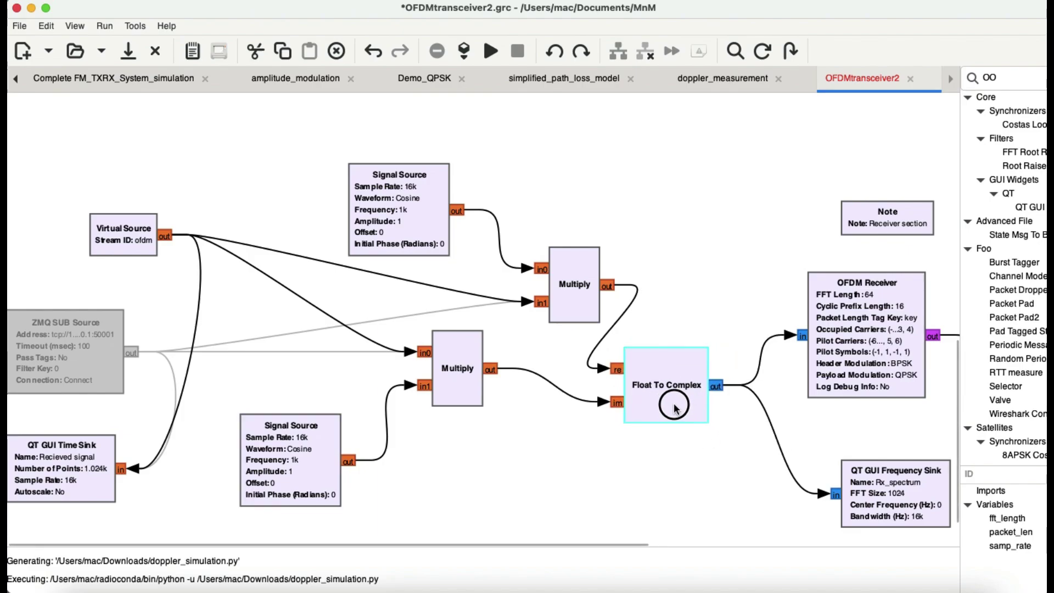
# Review the OFDM Receiver's FFT length, cyclic prefix, carrier, pilot and modulation settings, and close its properties
pyautogui.hscroll(10, 705, 250)
pyautogui.scroll(-2, 705, 250)
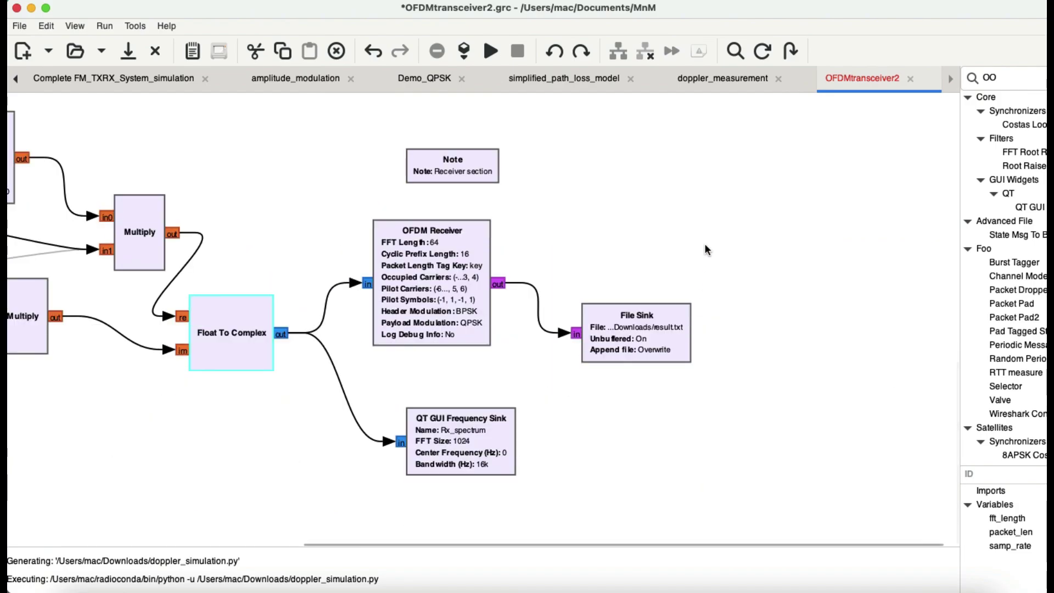
pyautogui.hscroll(-2, 705, 247)
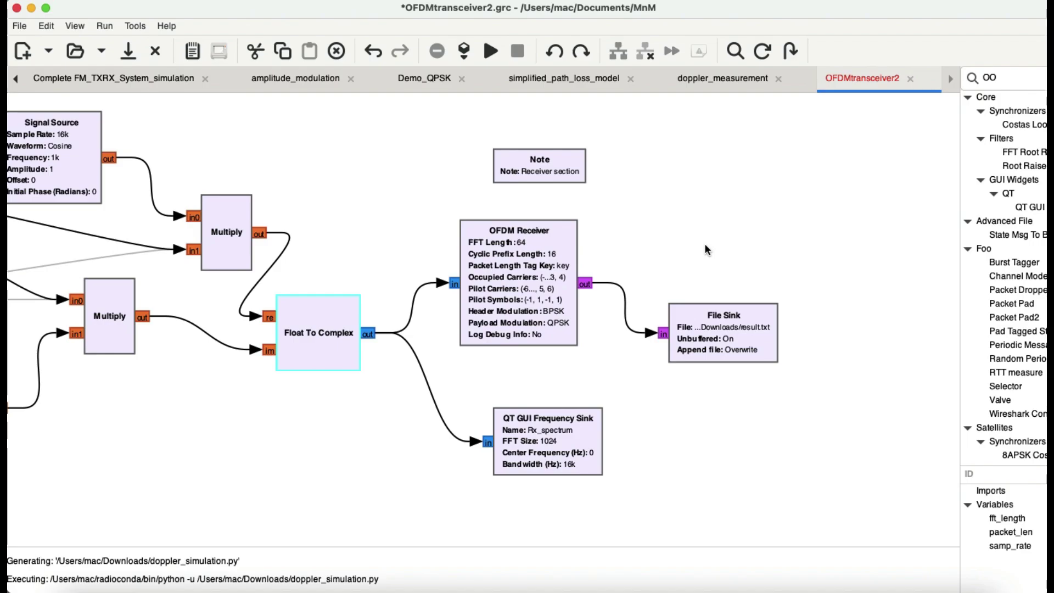
pyautogui.doubleClick(540, 293)
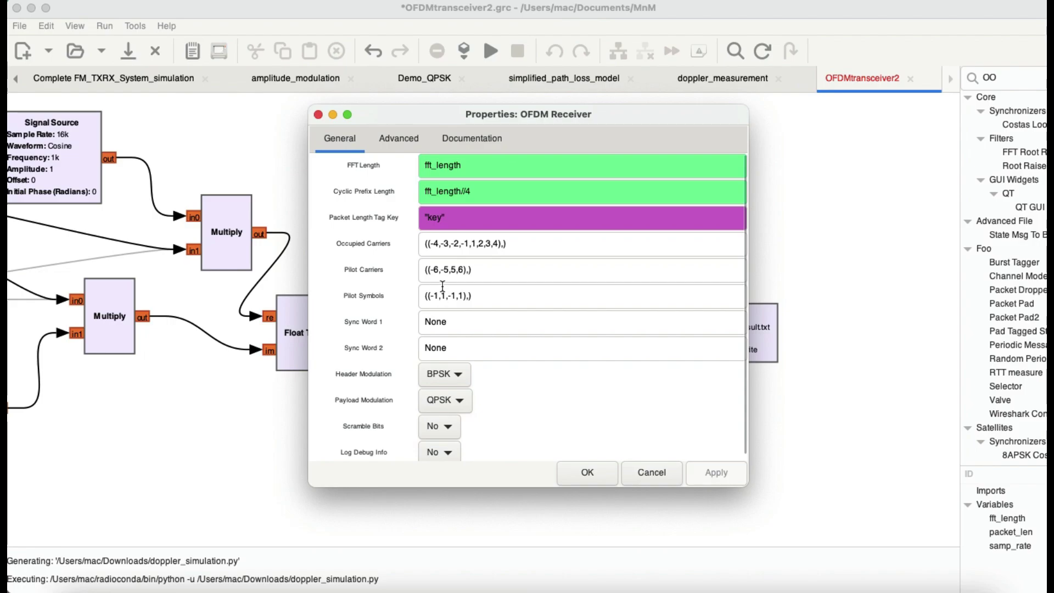
pyautogui.moveTo(460, 272)
pyautogui.click(586, 473)
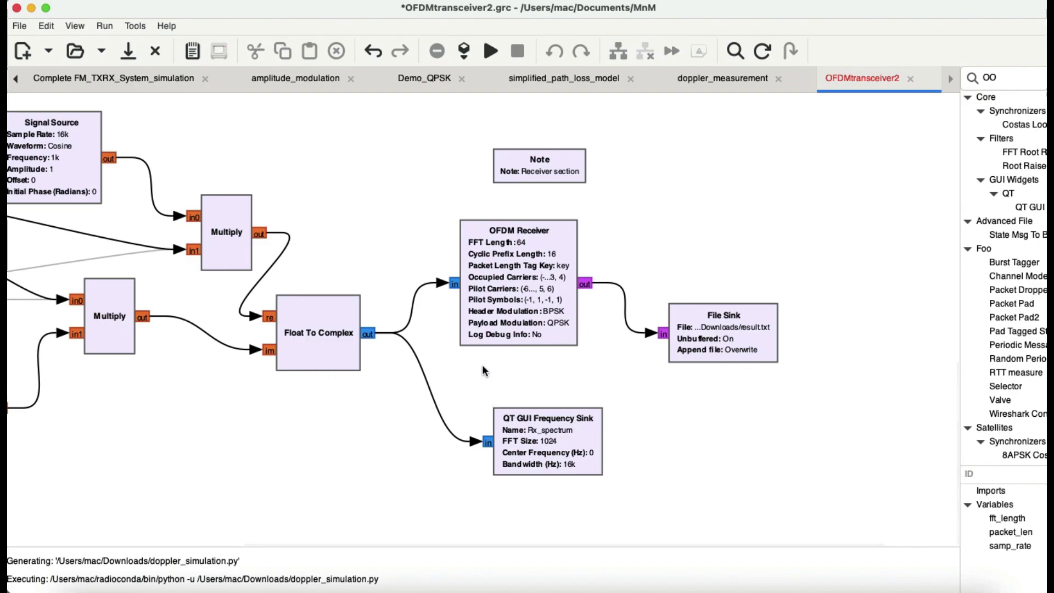
# Run the OFDM transceiver flowgraph, enlarge the output window and inspect the time-domain signals and the Tx and Rx spectra
pyautogui.hscroll(-10, 482, 364)
pyautogui.scroll(5, 482, 364)
pyautogui.scroll(2, 482, 364)
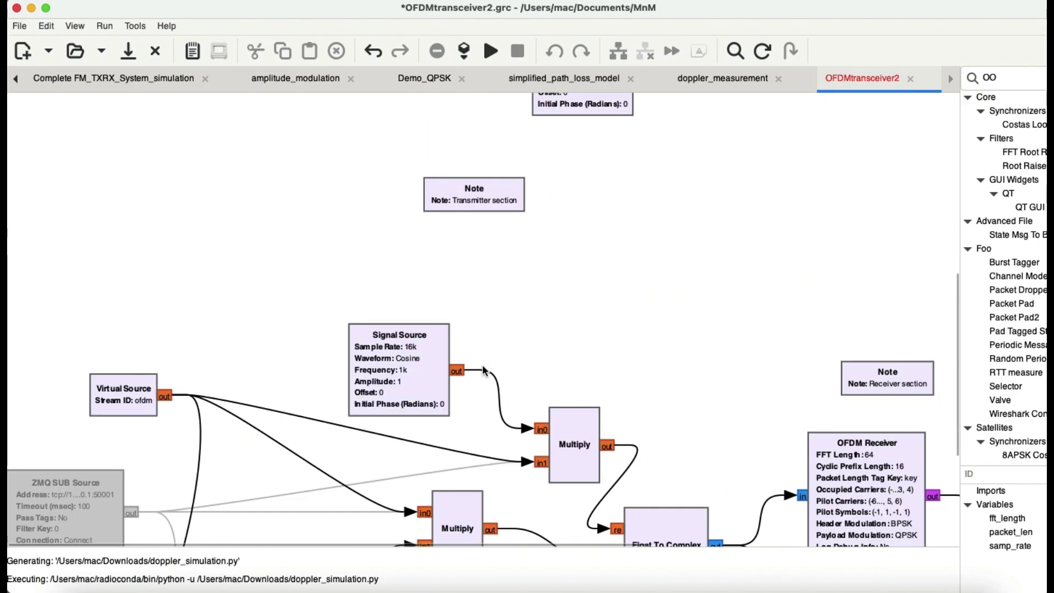
pyautogui.scroll(-8, 482, 364)
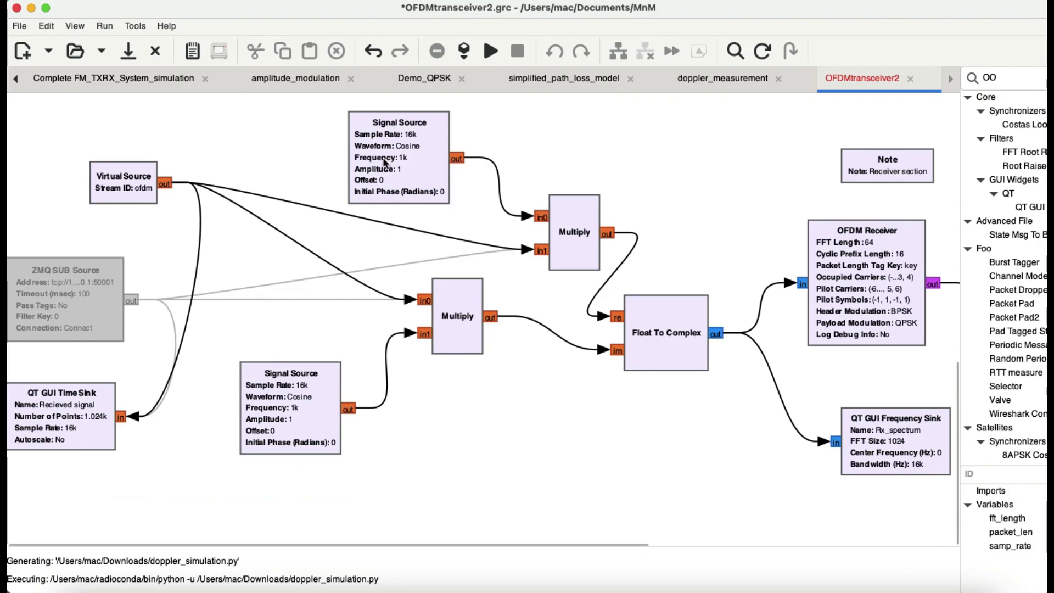
pyautogui.scroll(10, 460, 369)
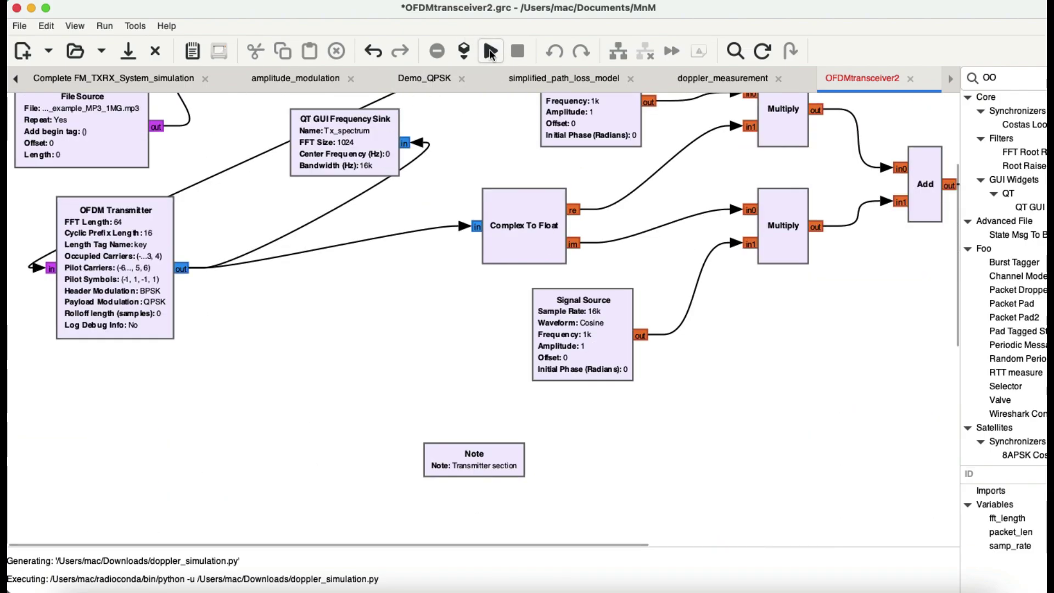
pyautogui.click(490, 52)
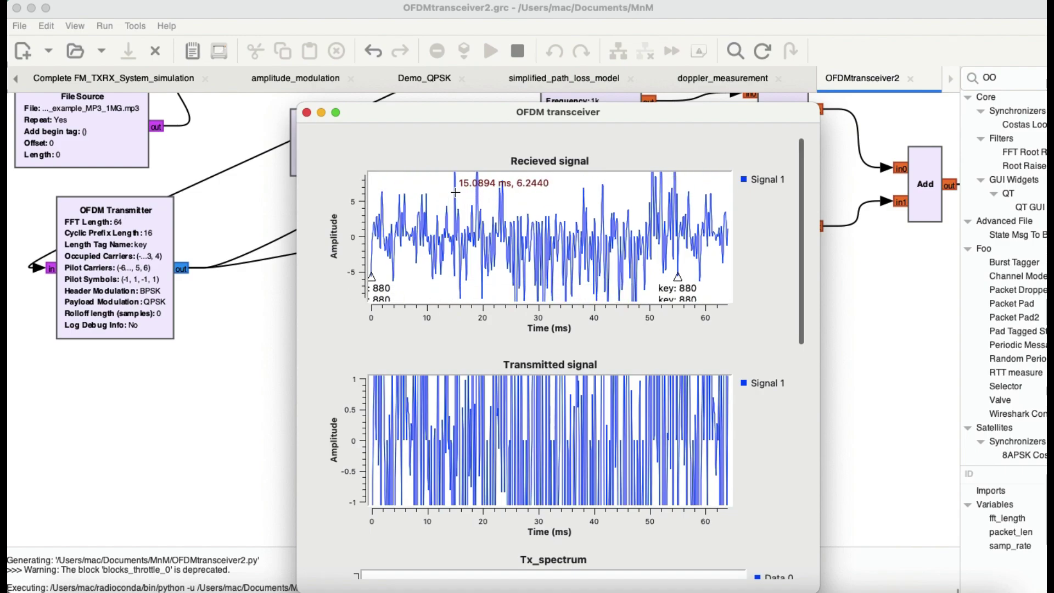
pyautogui.click(335, 113)
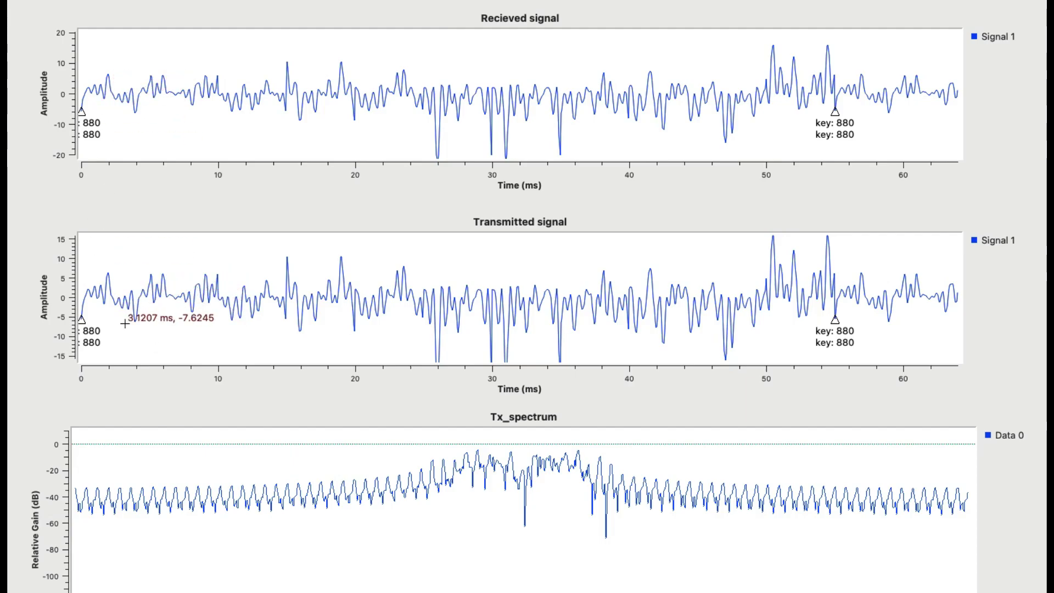
pyautogui.scroll(-10, 380, 387)
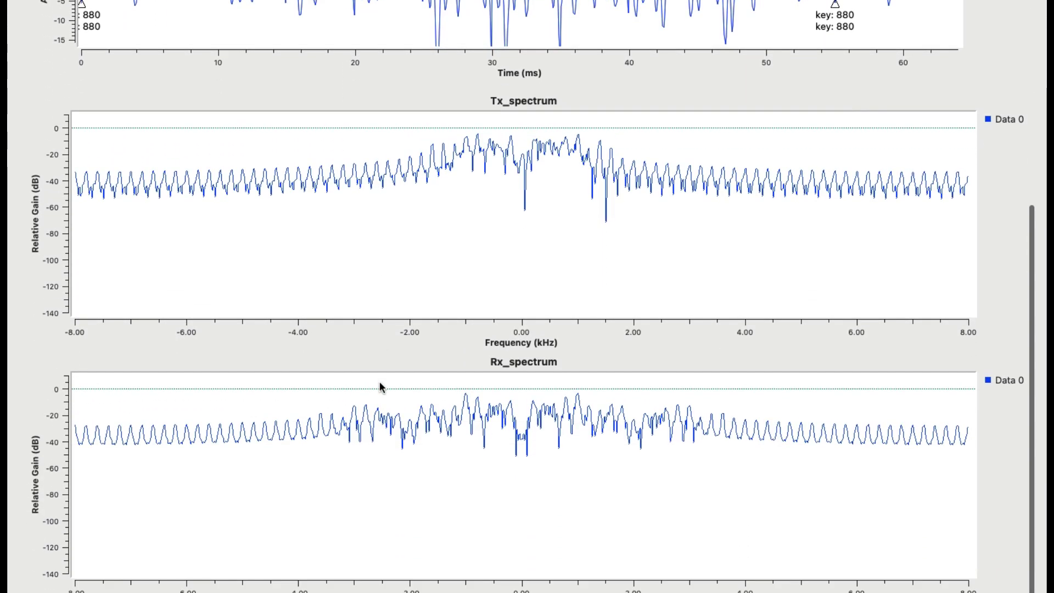